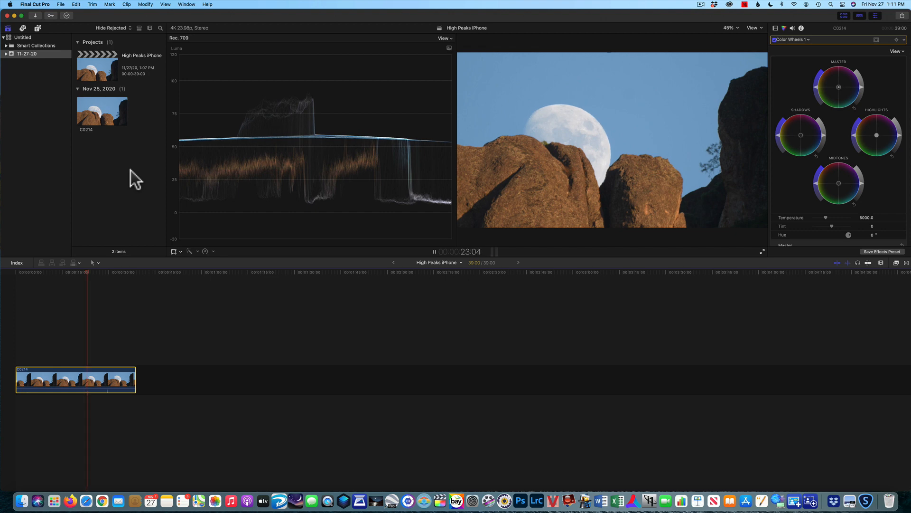
Pause playback at 24:08 and raise the saturation on the Master color wheel slightly.
{"action": "key", "text": "space"}
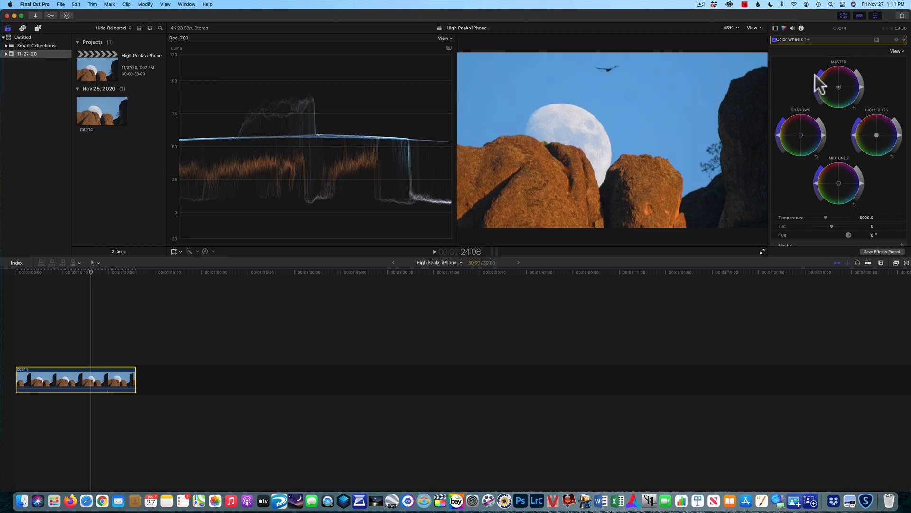
{"action": "left_click_drag", "start_coordinate": [812, 93], "coordinate": [859, 87]}
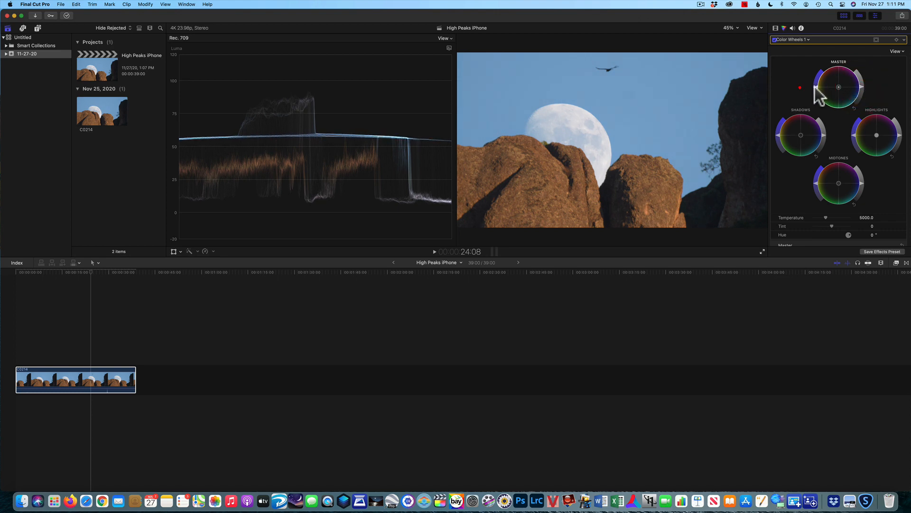
{"action": "left_click", "coordinate": [454, 72]}
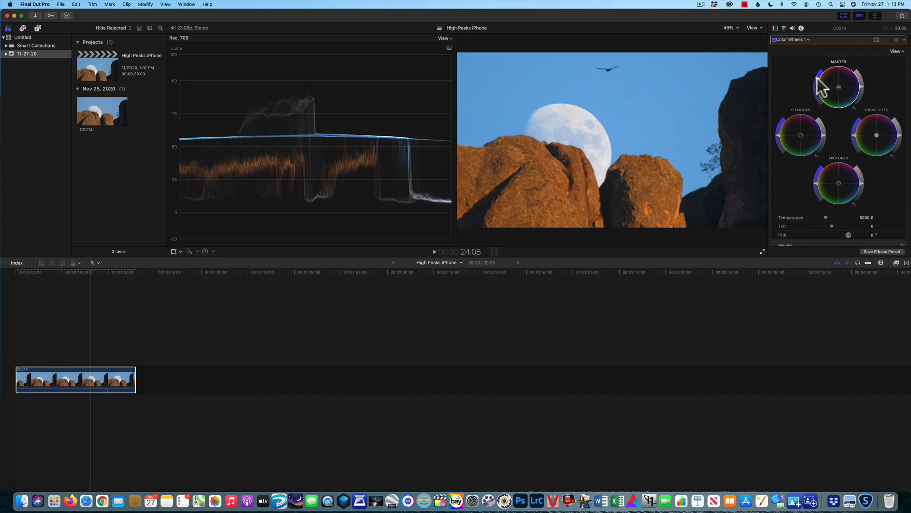
{"action": "left_click", "coordinate": [817, 79]}
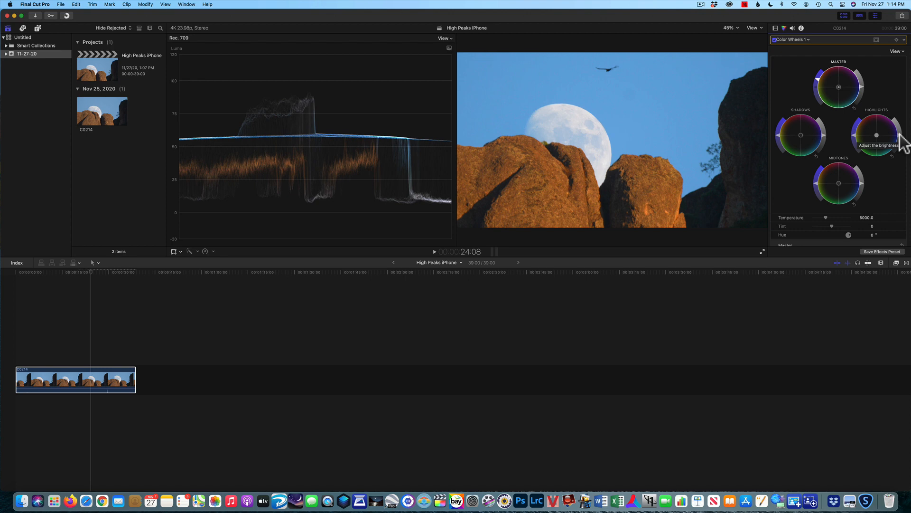
Brighten the highlights and darken the shadows with their color wheels, and warm the clip's temperature to 5538.
{"action": "left_click_drag", "start_coordinate": [899, 134], "coordinate": [899, 127]}
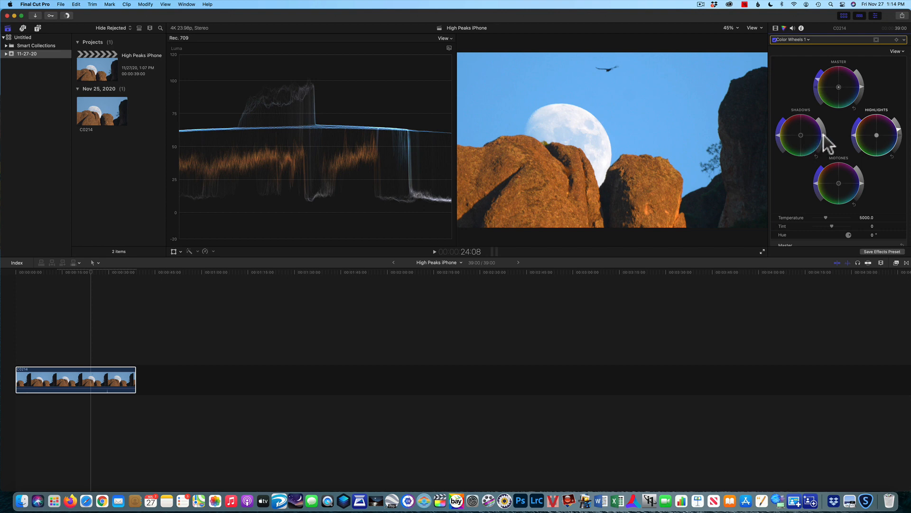
{"action": "left_click_drag", "start_coordinate": [824, 135], "coordinate": [823, 138]}
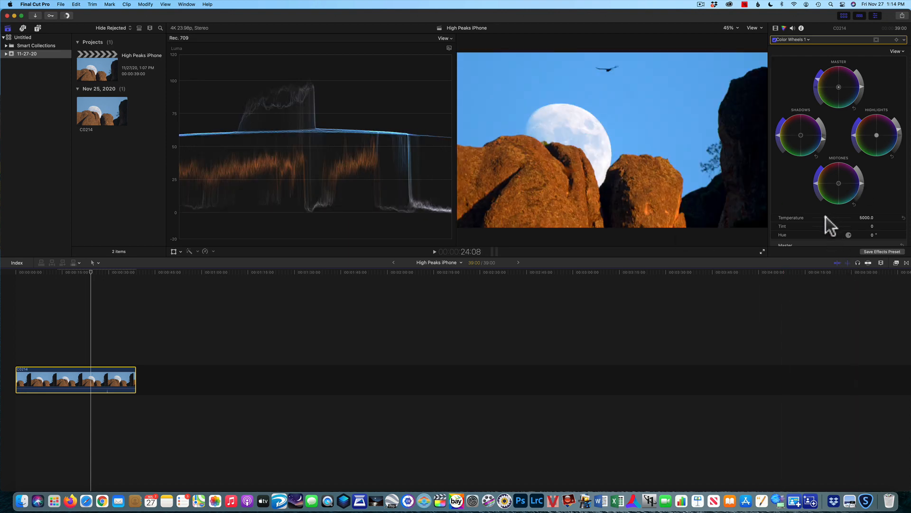
{"action": "left_click_drag", "start_coordinate": [825, 217], "coordinate": [827, 218]}
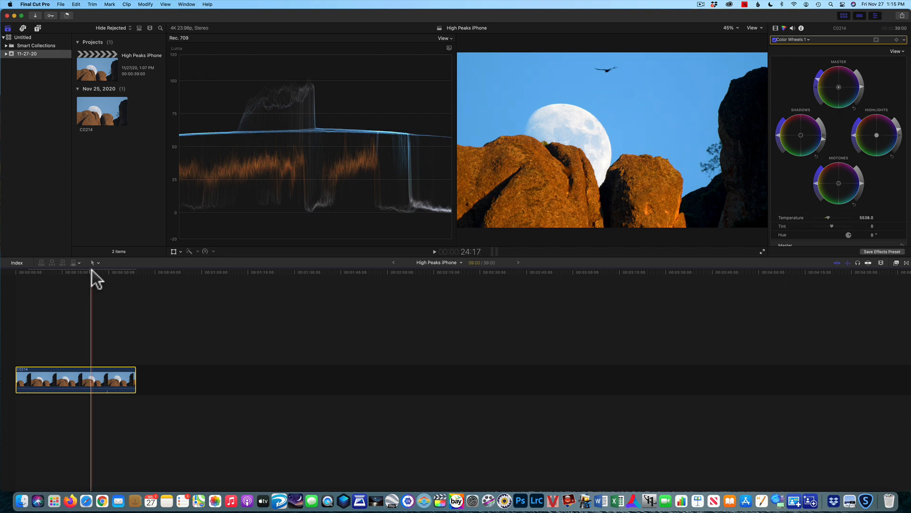
Play the graded moonrise clip full screen from its beginning, and exit the full-screen view.
{"action": "left_click", "coordinate": [90, 270]}
{"action": "left_click_drag", "start_coordinate": [90, 270], "coordinate": [6, 283]}
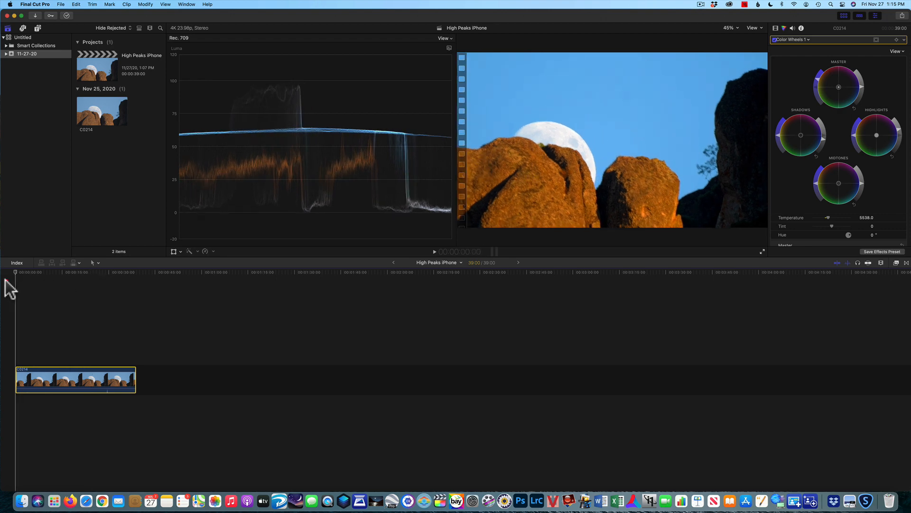
{"action": "key", "text": "space"}
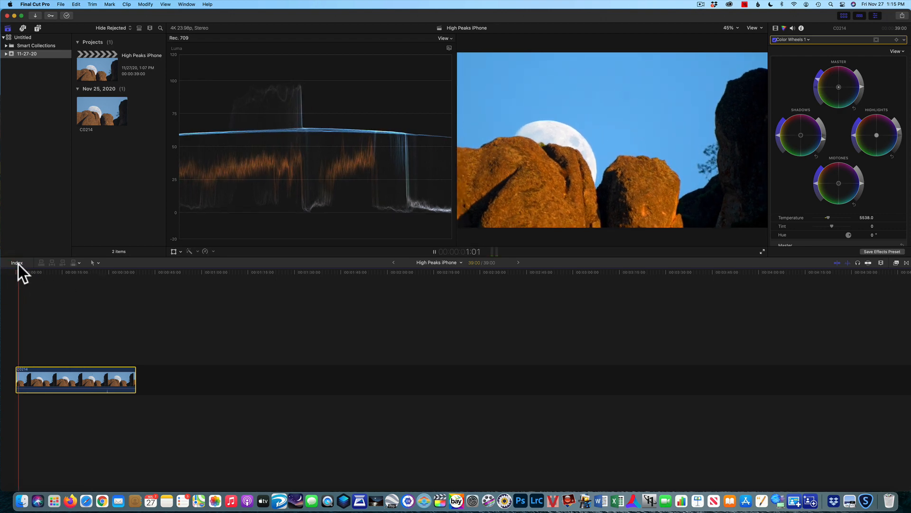
{"action": "left_click", "coordinate": [763, 251]}
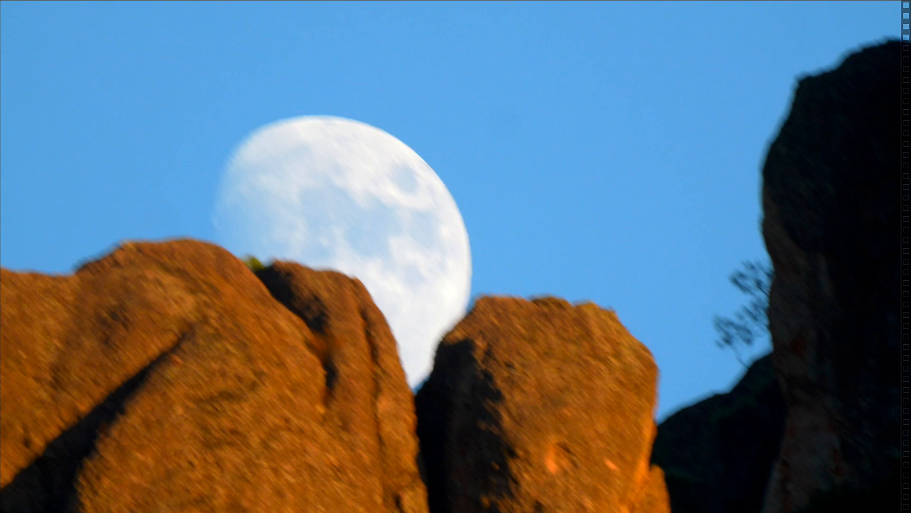
{"action": "key", "text": "Escape"}
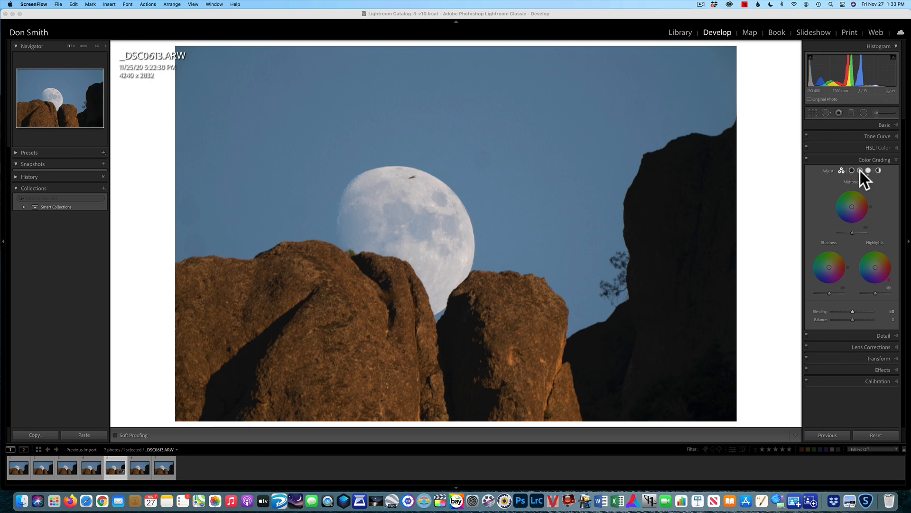
In Lightroom Classic, look through the Color Grading views: three-way, Shadows, Midtones, Highlights and Global.
{"action": "left_click", "coordinate": [842, 171]}
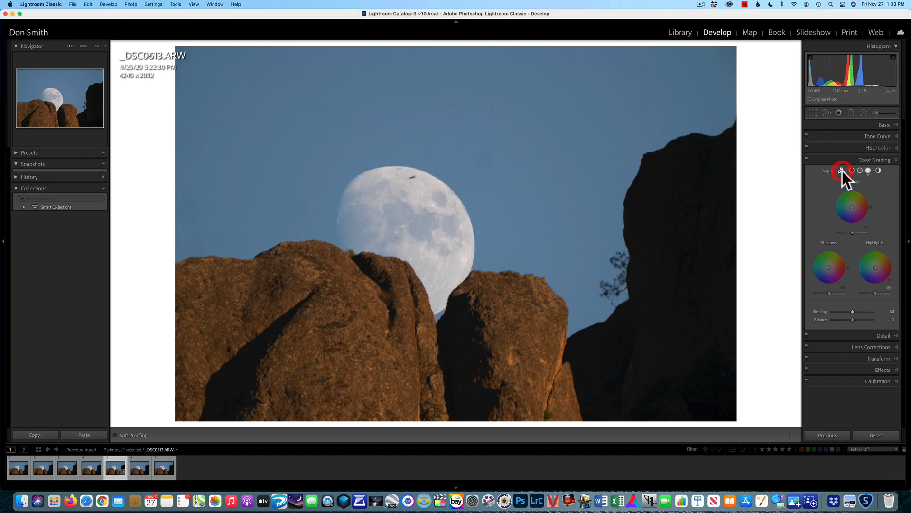
{"action": "left_click", "coordinate": [852, 170]}
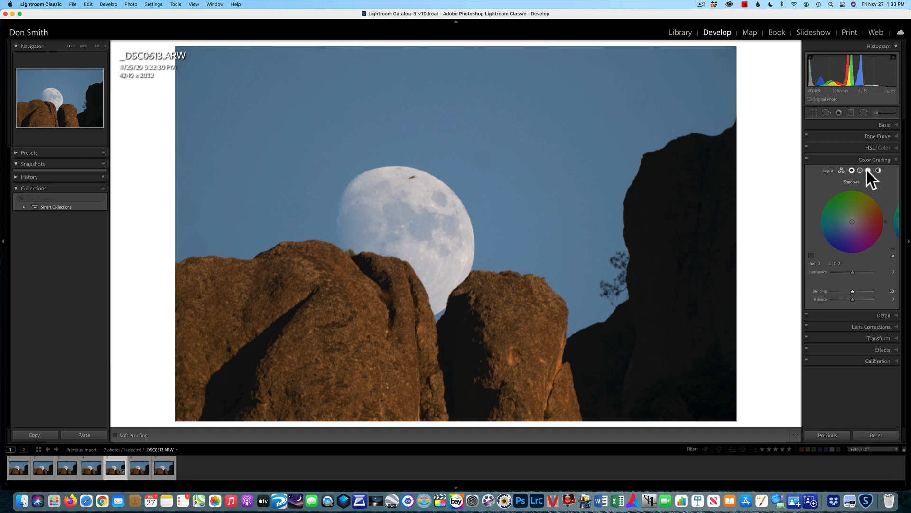
{"action": "left_click", "coordinate": [860, 171]}
{"action": "left_click", "coordinate": [869, 170]}
{"action": "left_click", "coordinate": [878, 170]}
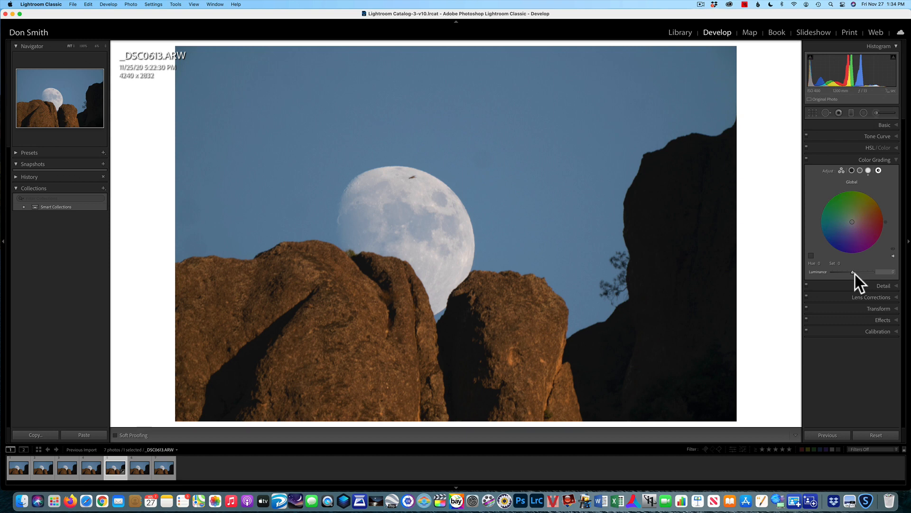
{"action": "left_click", "coordinate": [852, 171]}
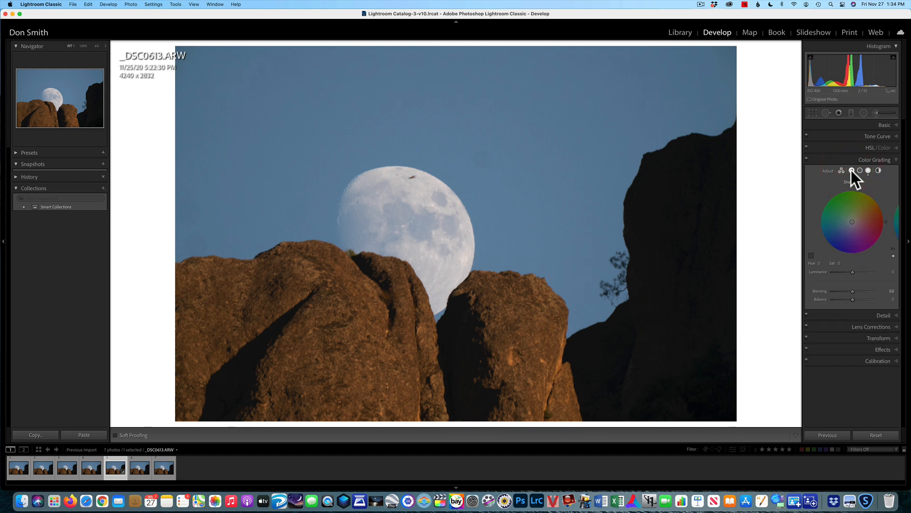
{"action": "left_click", "coordinate": [859, 170]}
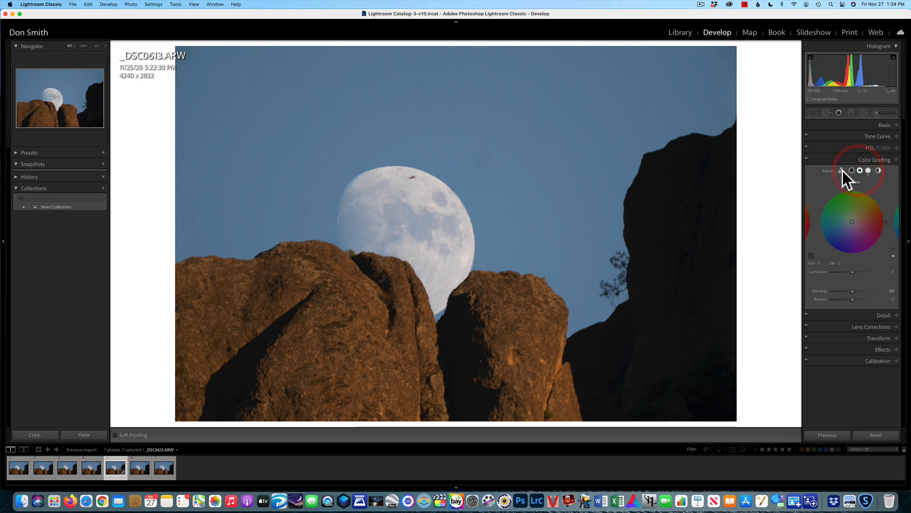
{"action": "left_click", "coordinate": [843, 171]}
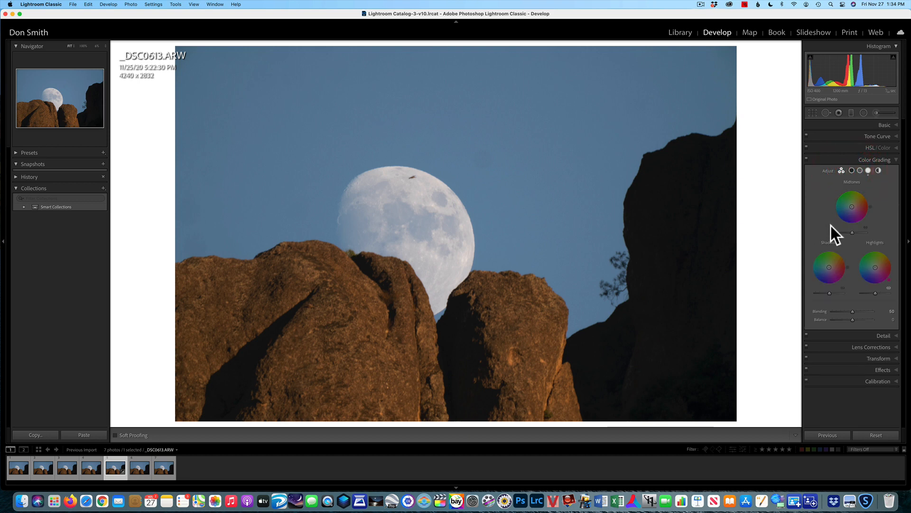
Tint the whole photo slightly blue with the Global color wheel, at about hue 218 and saturation 7.
{"action": "left_click", "coordinate": [878, 170]}
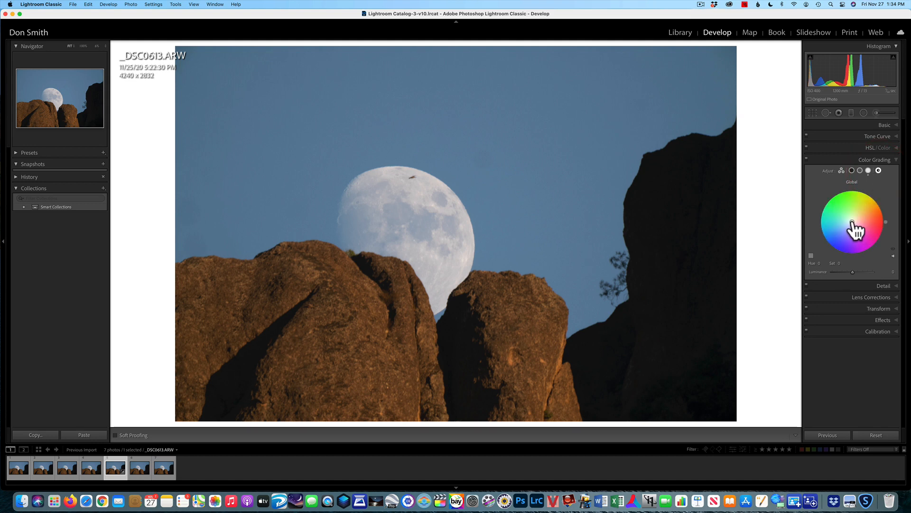
{"action": "left_click_drag", "start_coordinate": [853, 223], "coordinate": [850, 223]}
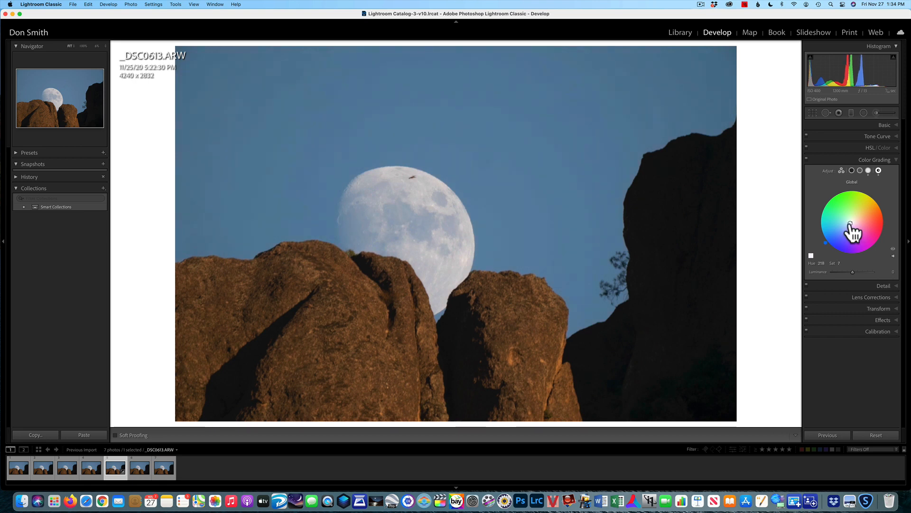
Set the photo's basic tone values to Whites +41, Blacks -8 and Contrast +12.
{"action": "left_click", "coordinate": [852, 126]}
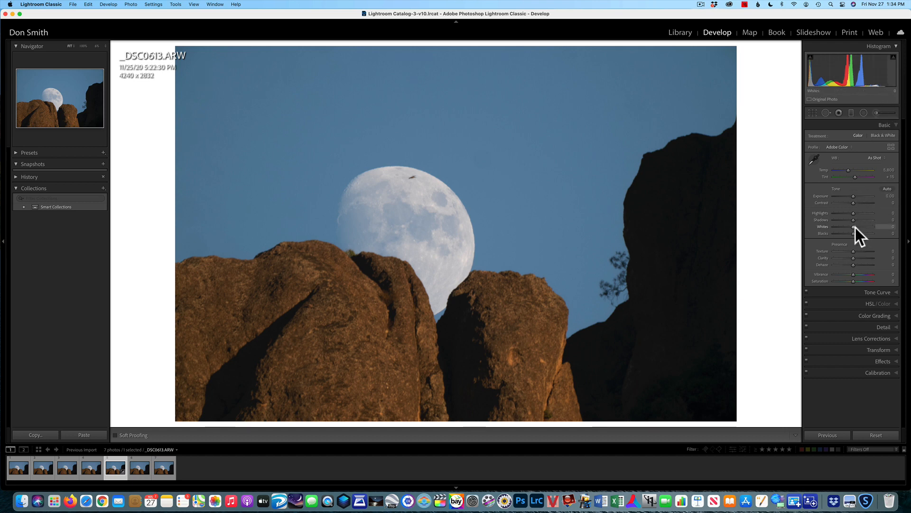
{"action": "mouse_move", "coordinate": [852, 227]}
{"action": "left_mouse_down"}
{"action": "mouse_move", "coordinate": [863, 229]}
{"action": "mouse_move", "coordinate": [852, 234]}
{"action": "left_mouse_up"}
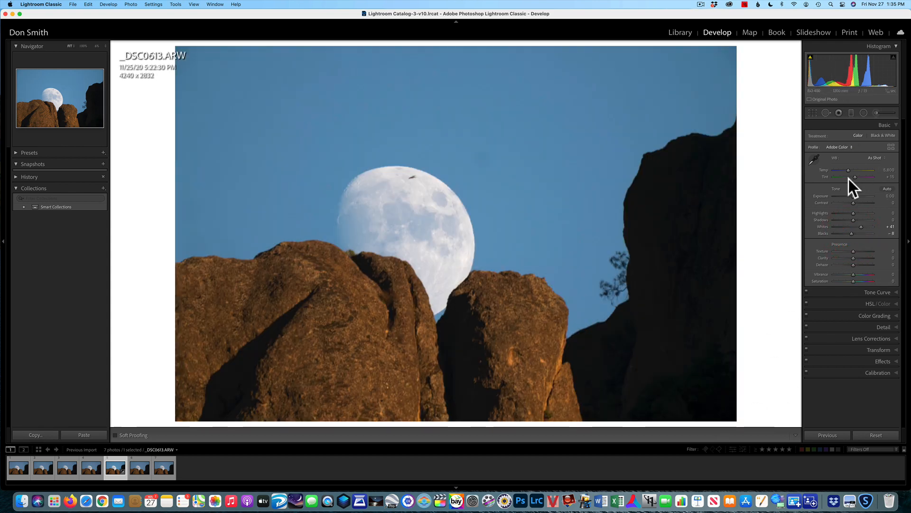
{"action": "left_click_drag", "start_coordinate": [853, 203], "coordinate": [855, 204]}
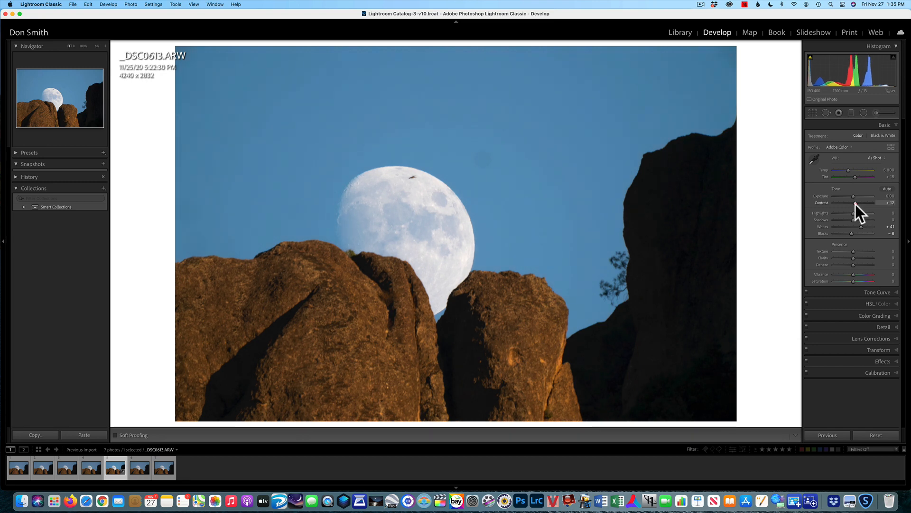
Raise the rocks' color saturation to Orange +21 and Yellow +3 with the HSL targeted adjustment tool.
{"action": "left_click", "coordinate": [842, 304]}
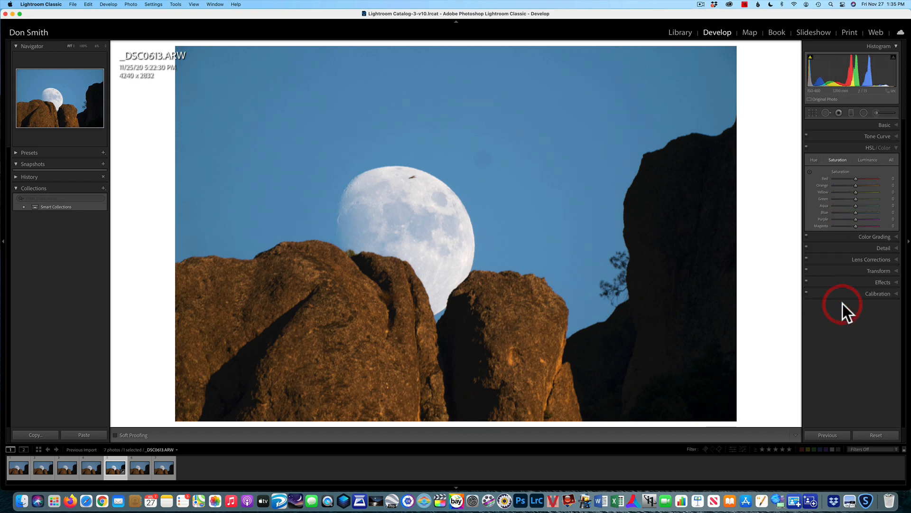
{"action": "left_click", "coordinate": [809, 172]}
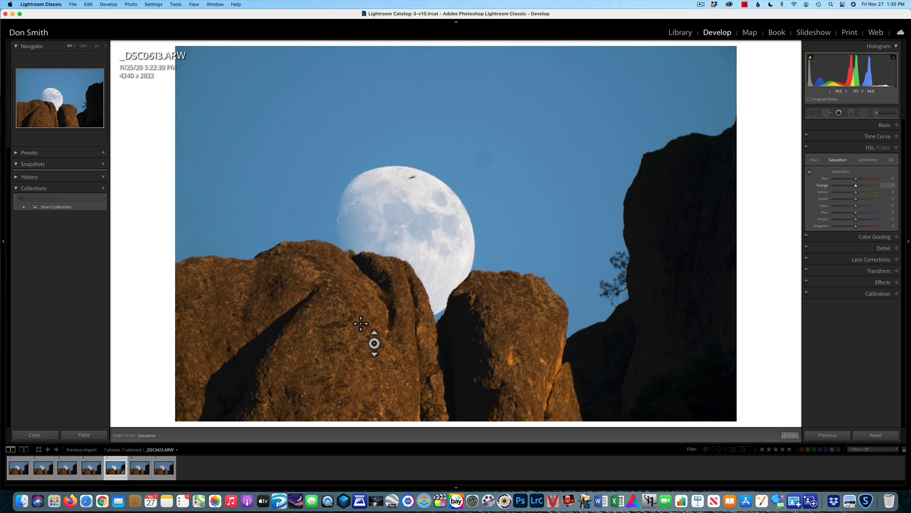
{"action": "left_click_drag", "start_coordinate": [511, 356], "coordinate": [510, 333]}
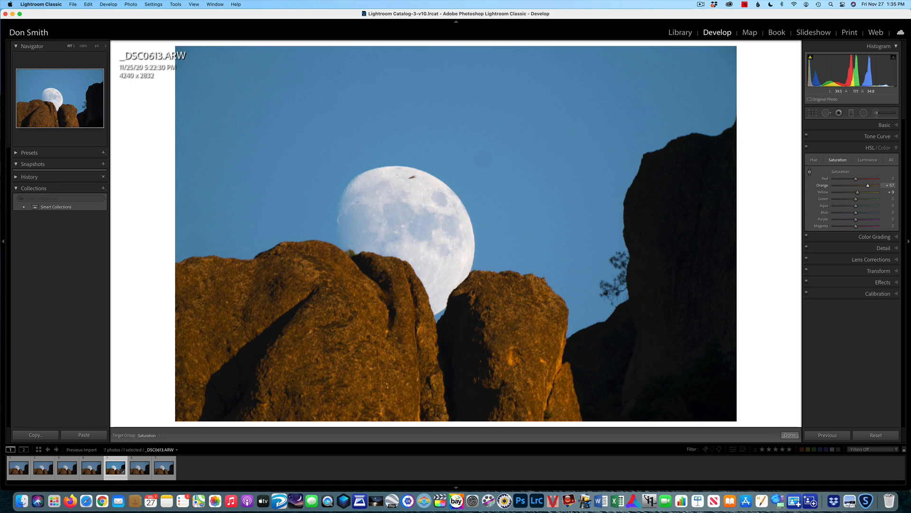
{"action": "left_click_drag", "start_coordinate": [511, 317], "coordinate": [510, 347]}
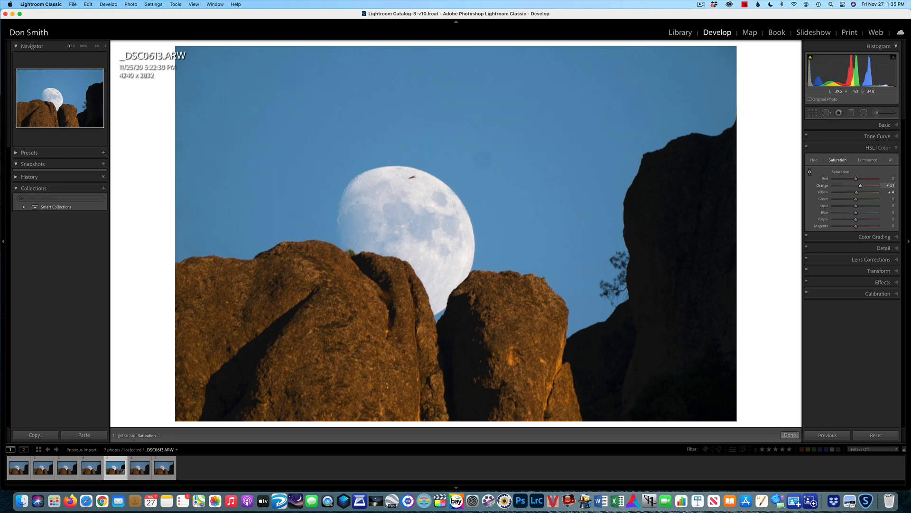
{"action": "left_click_drag", "start_coordinate": [369, 325], "coordinate": [369, 326]}
Bring the Global color grading saturation back to 0.
{"action": "left_click", "coordinate": [841, 237]}
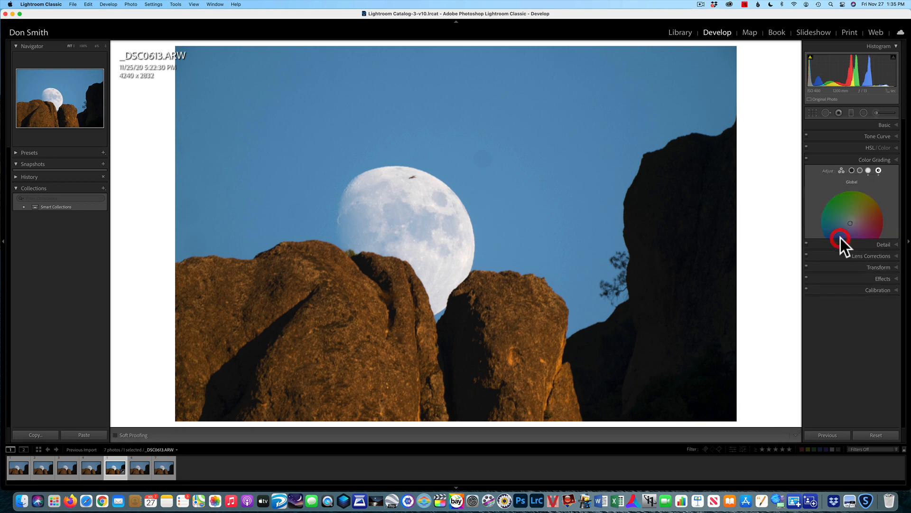
{"action": "left_click_drag", "start_coordinate": [846, 223], "coordinate": [852, 221]}
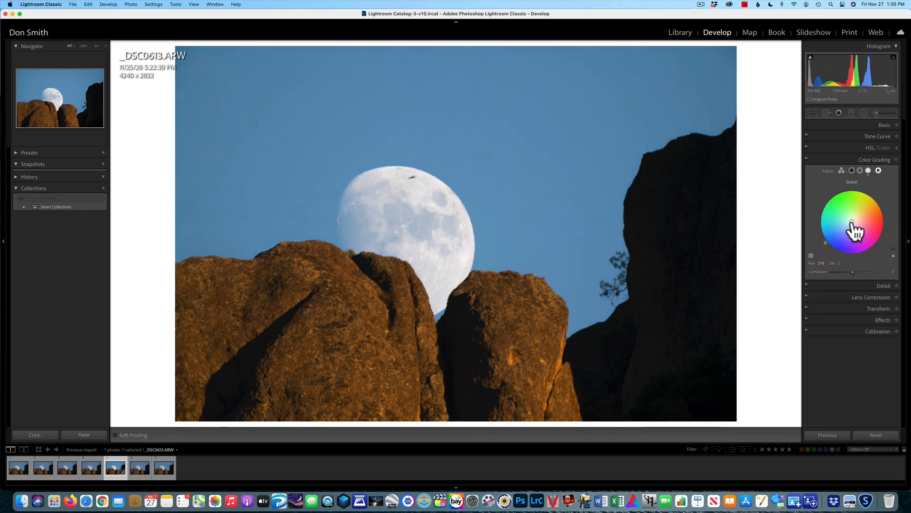
Increase the rocks' saturation to Orange +42 and Yellow +6 using the targeted adjustment tool.
{"action": "left_click", "coordinate": [847, 148]}
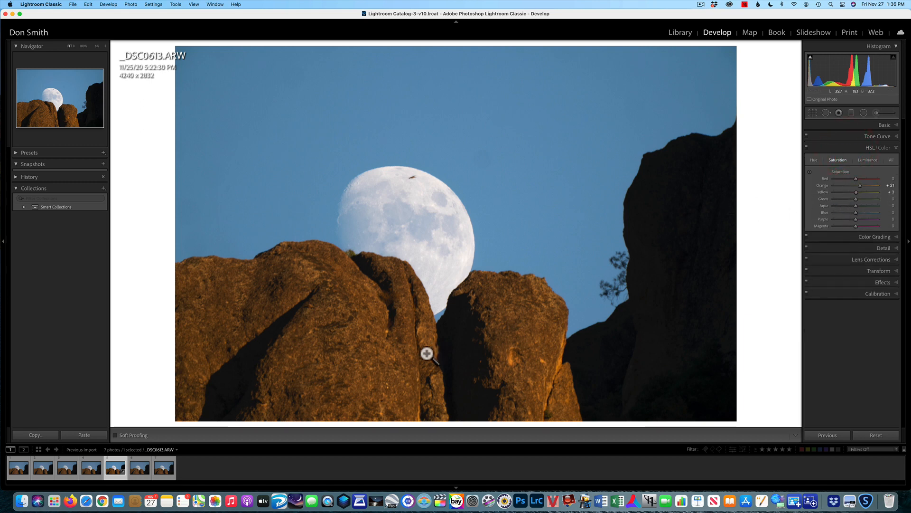
{"action": "left_click", "coordinate": [810, 172]}
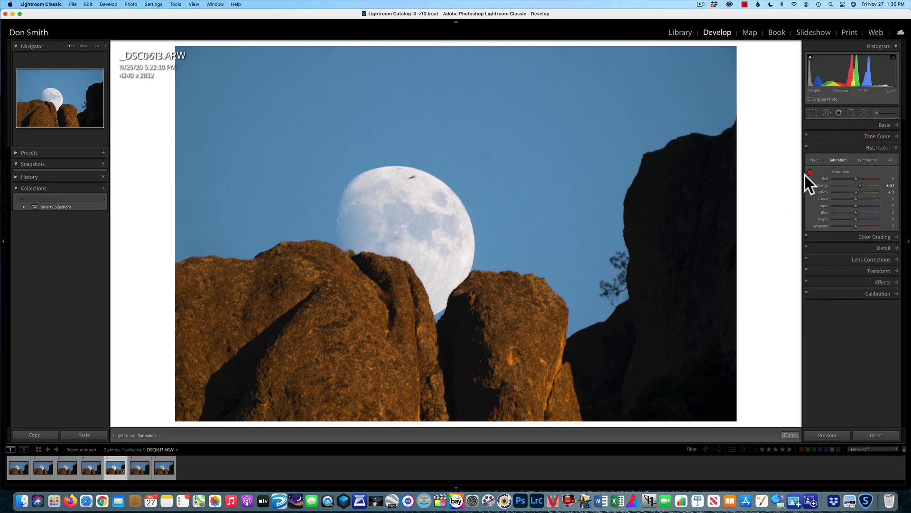
{"action": "left_click_drag", "start_coordinate": [393, 372], "coordinate": [392, 363]}
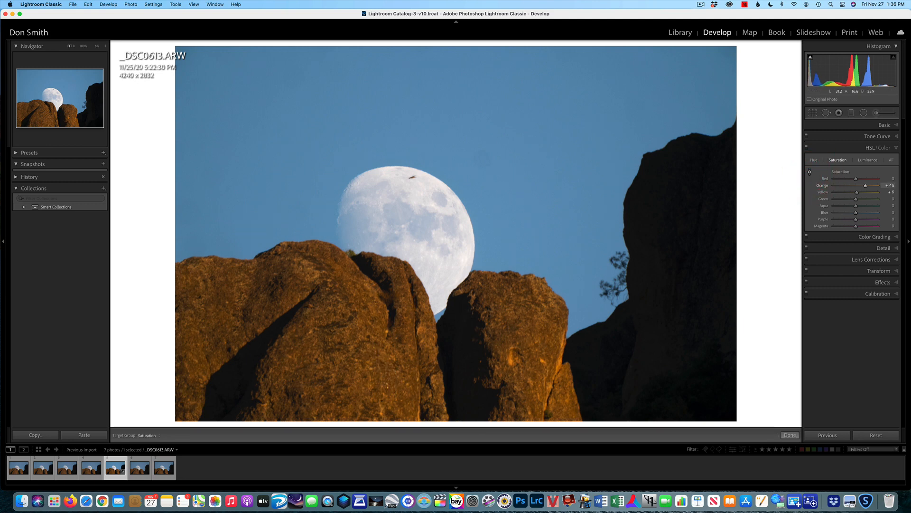
{"action": "left_click_drag", "start_coordinate": [391, 364], "coordinate": [386, 370]}
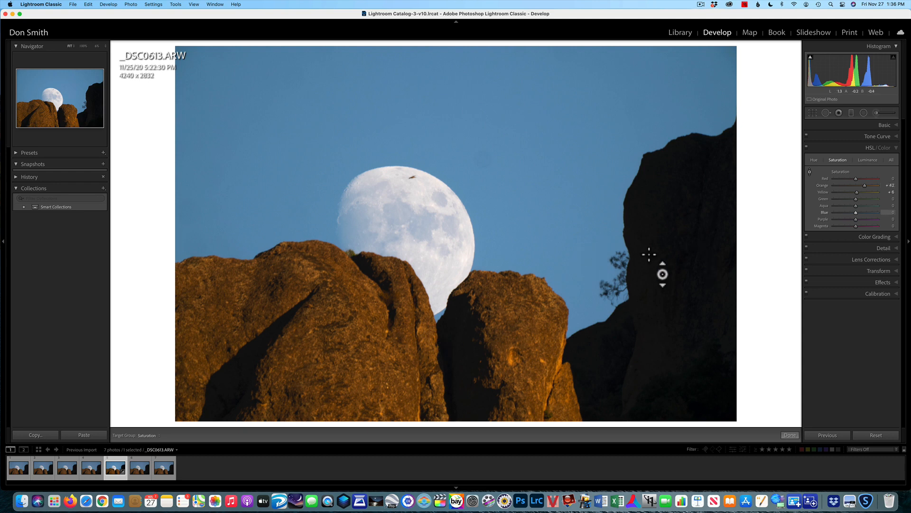
Cool the photo's white balance slightly by setting the temperature to about 5,687.
{"action": "left_click", "coordinate": [840, 125]}
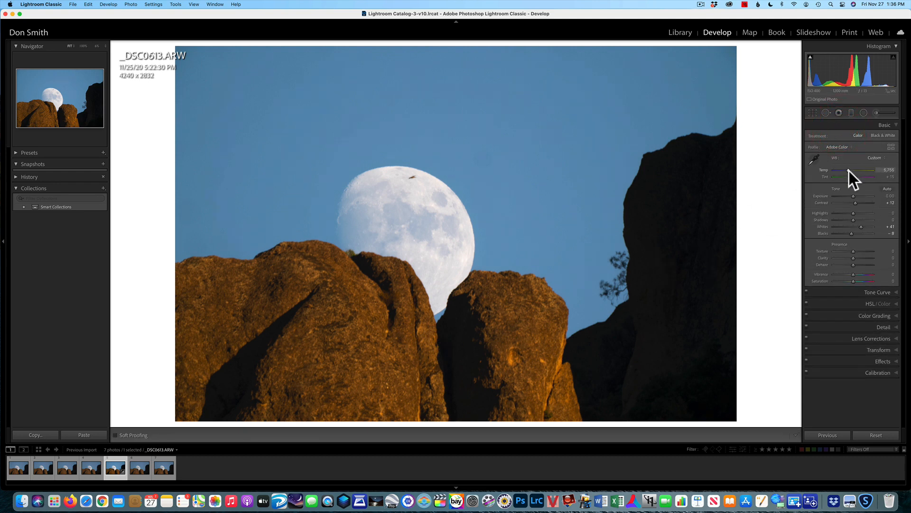
{"action": "left_click_drag", "start_coordinate": [850, 171], "coordinate": [847, 172]}
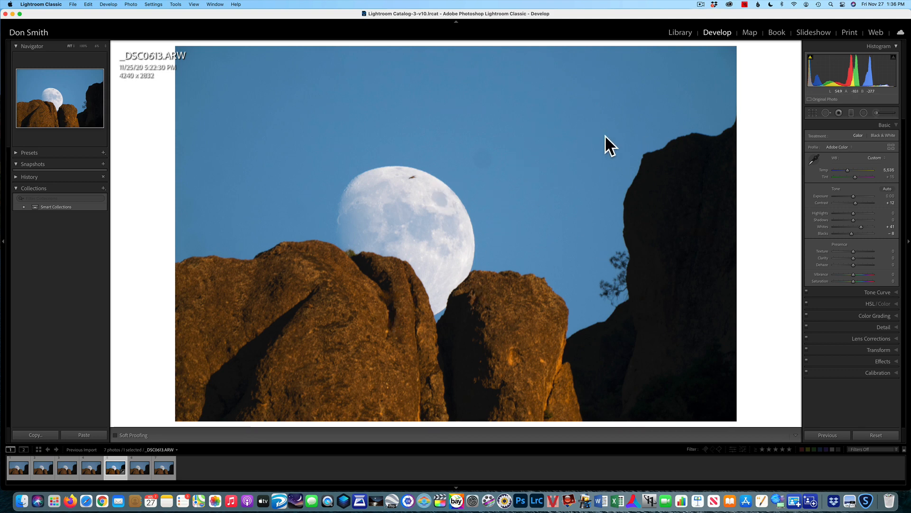
{"action": "mouse_move", "coordinate": [847, 170]}
{"action": "left_mouse_down"}
{"action": "mouse_move", "coordinate": [861, 169]}
{"action": "mouse_move", "coordinate": [848, 172]}
{"action": "left_mouse_up"}
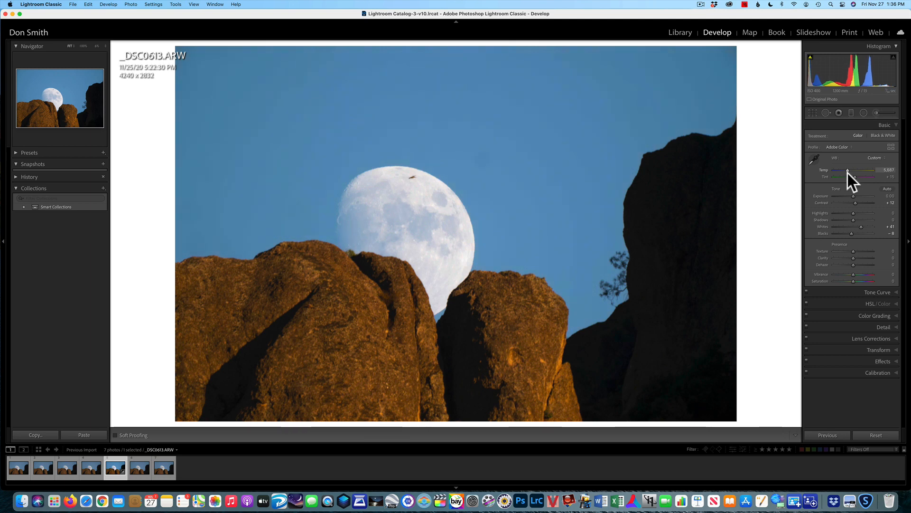
Try adjusting the luminance of the shadows in Color Grading, and reset it to its default.
{"action": "left_click", "coordinate": [847, 172]}
{"action": "left_click", "coordinate": [837, 314]}
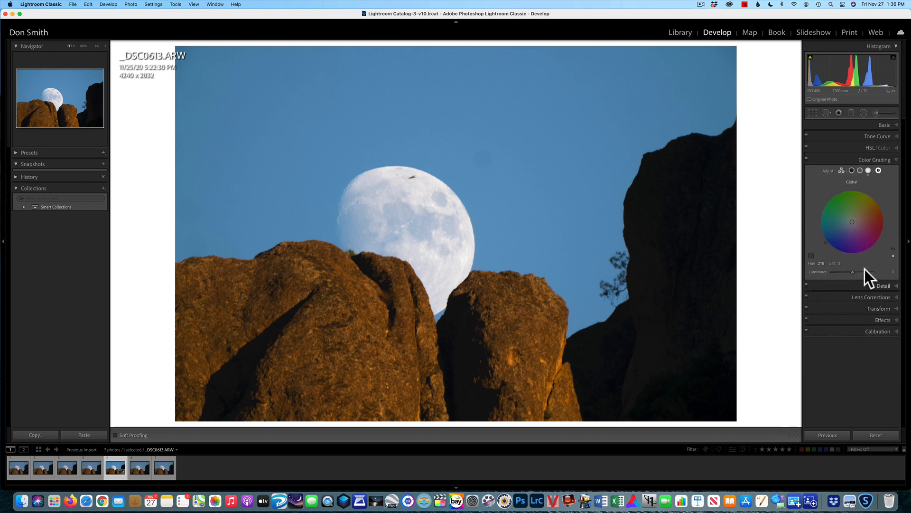
{"action": "left_click", "coordinate": [852, 170]}
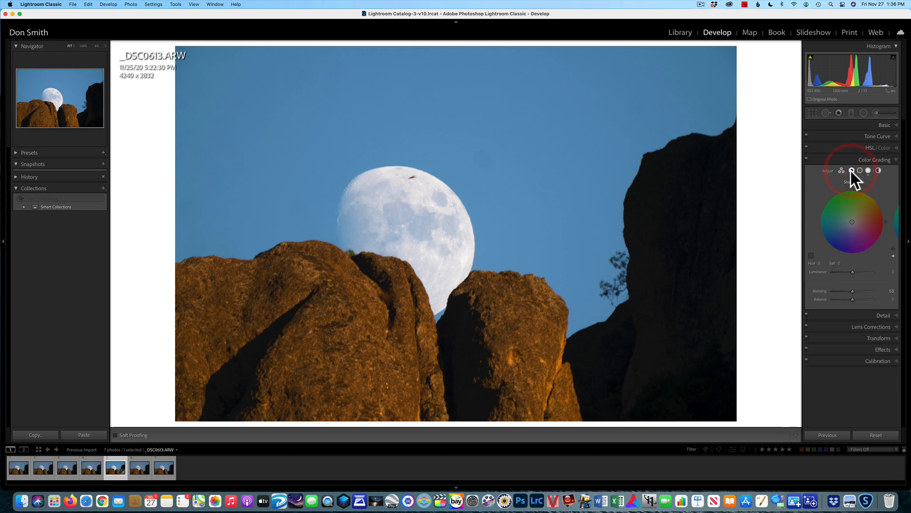
{"action": "mouse_move", "coordinate": [853, 272]}
{"action": "left_mouse_down"}
{"action": "mouse_move", "coordinate": [864, 272]}
{"action": "mouse_move", "coordinate": [854, 275]}
{"action": "left_mouse_up"}
{"action": "double_click", "coordinate": [853, 274]}
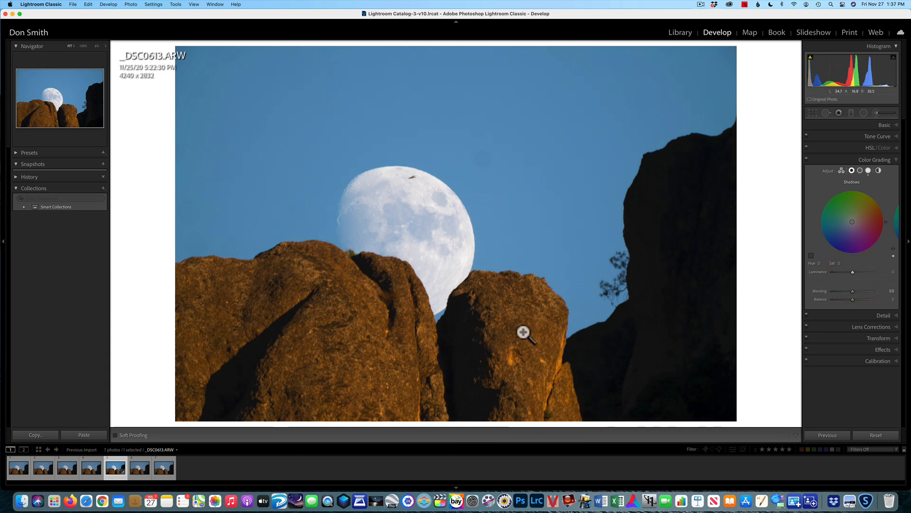
Tint the photo's midtones slightly red in Color Grading, with hue 3 and saturation 17.
{"action": "left_click", "coordinate": [859, 170]}
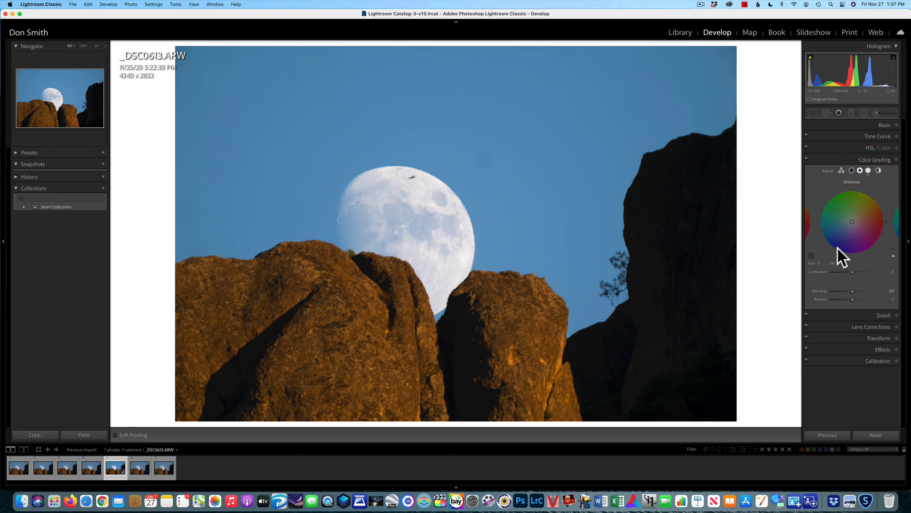
{"action": "left_click_drag", "start_coordinate": [852, 223], "coordinate": [857, 222]}
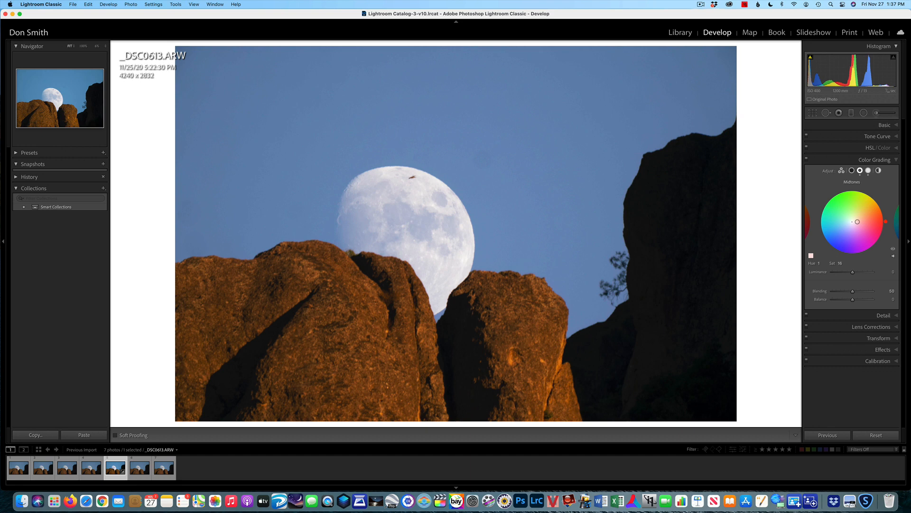
{"action": "mouse_move", "coordinate": [886, 222]}
{"action": "left_mouse_down"}
{"action": "mouse_move", "coordinate": [895, 222]}
{"action": "mouse_move", "coordinate": [884, 220]}
{"action": "left_mouse_up"}
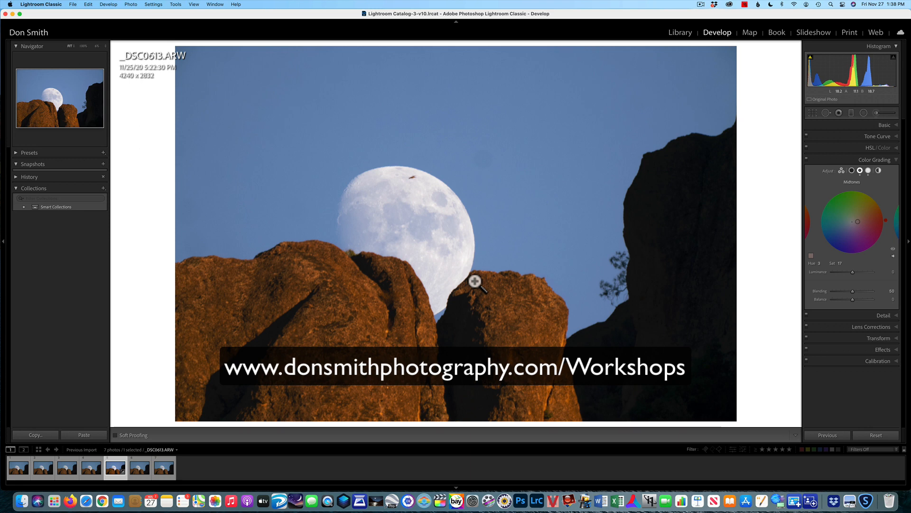
Review the photo's Basic, HSL saturation and midtone color grading adjustments.
{"action": "left_click", "coordinate": [866, 126]}
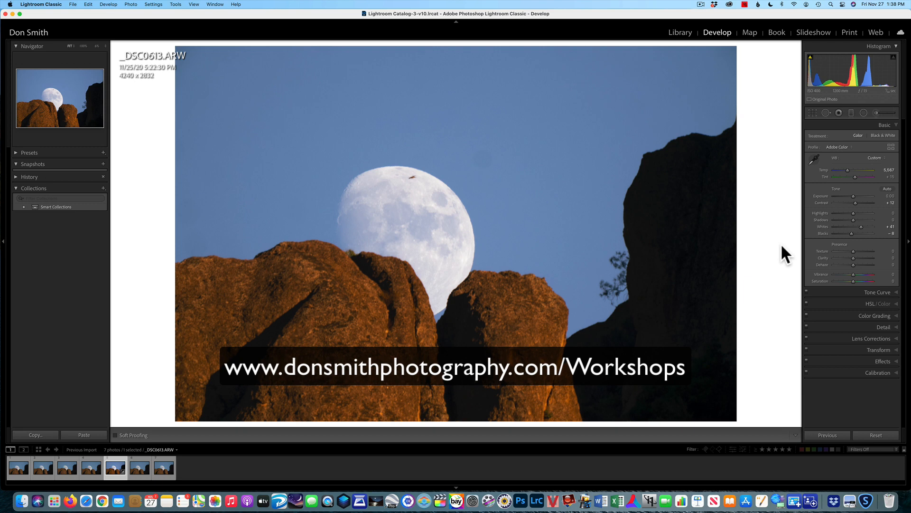
{"action": "left_click", "coordinate": [845, 306]}
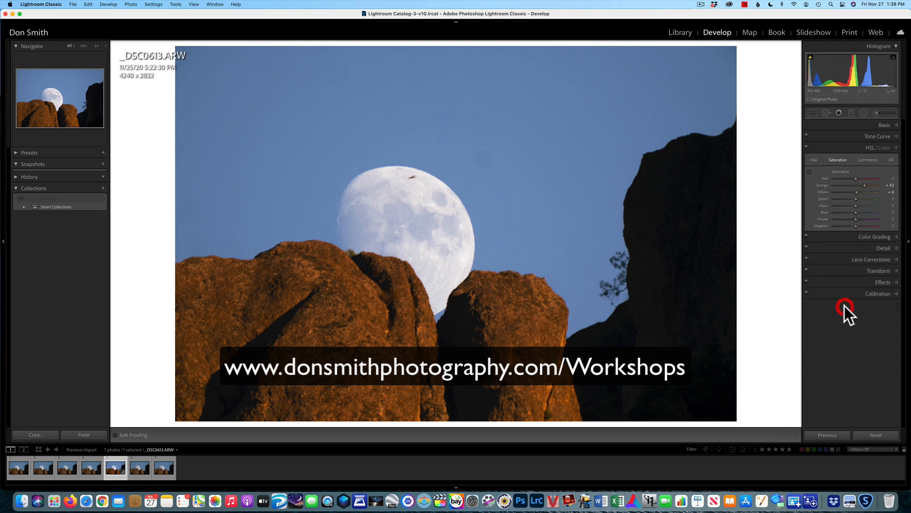
{"action": "left_click", "coordinate": [845, 236]}
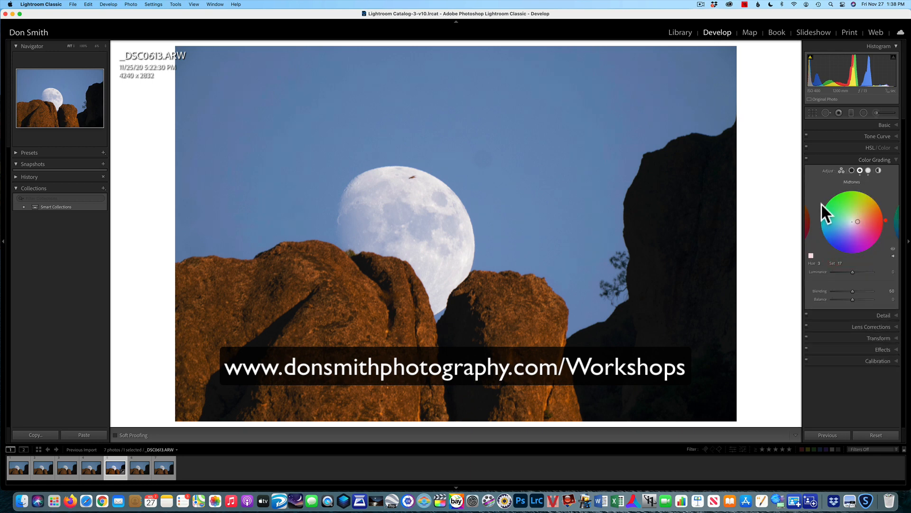